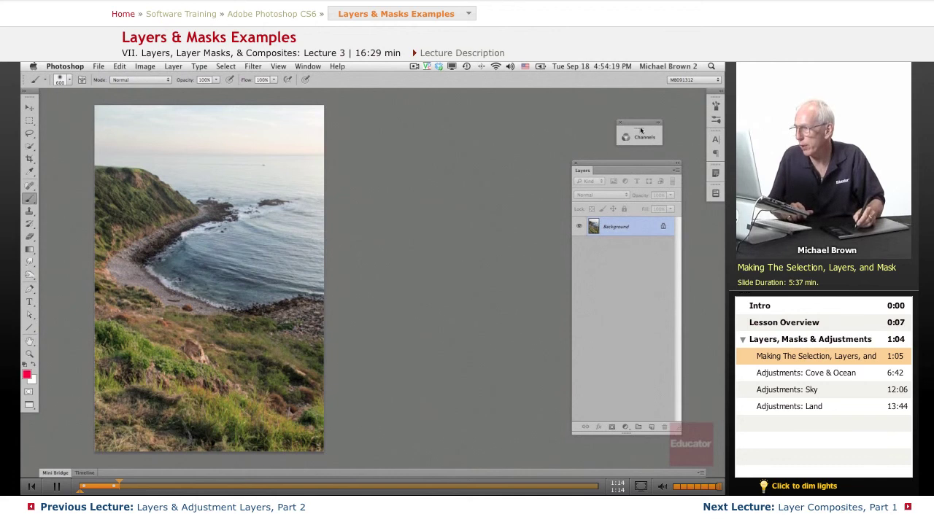
# Reposition the floating Channels and Layers panels and shift the coastal photo within the workspace
pyautogui.moveTo(640, 124); pyautogui.dragTo(519, 130)
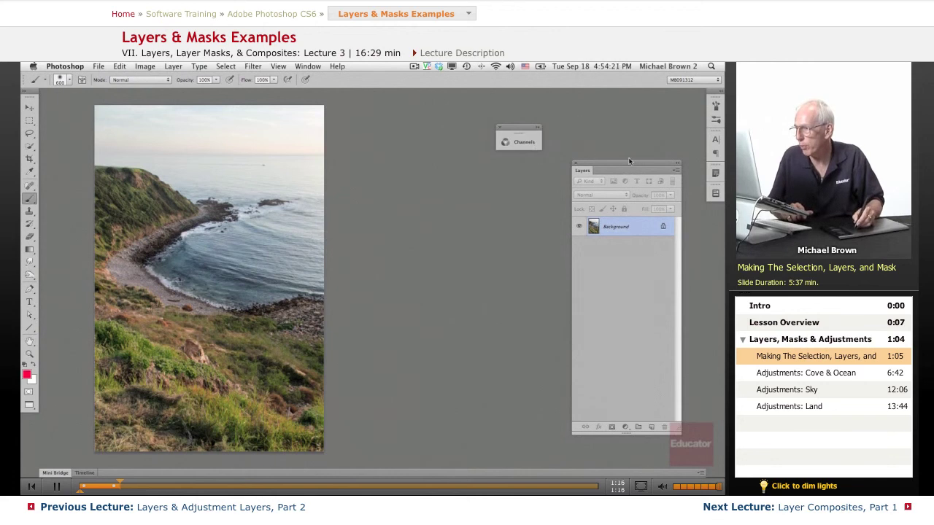
pyautogui.moveTo(629, 160); pyautogui.dragTo(640, 134)
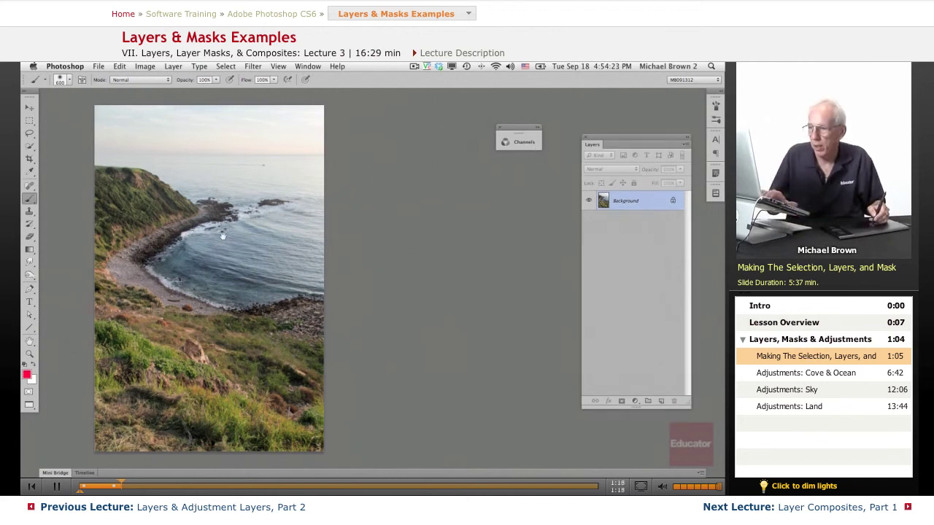
pyautogui.moveTo(223, 235); pyautogui.dragTo(252, 241)
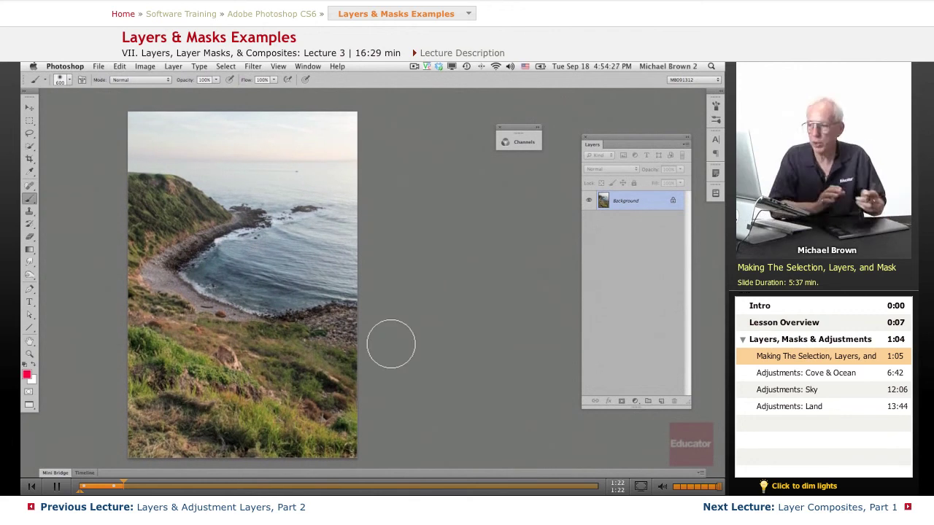
# Reset the foreground and background colours to the default black and white
pyautogui.press('v')
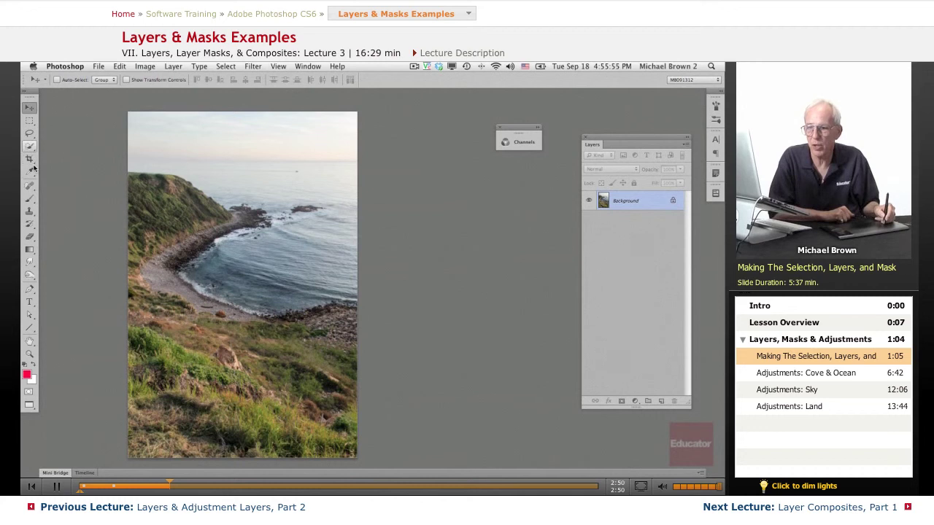
pyautogui.click(34, 367)
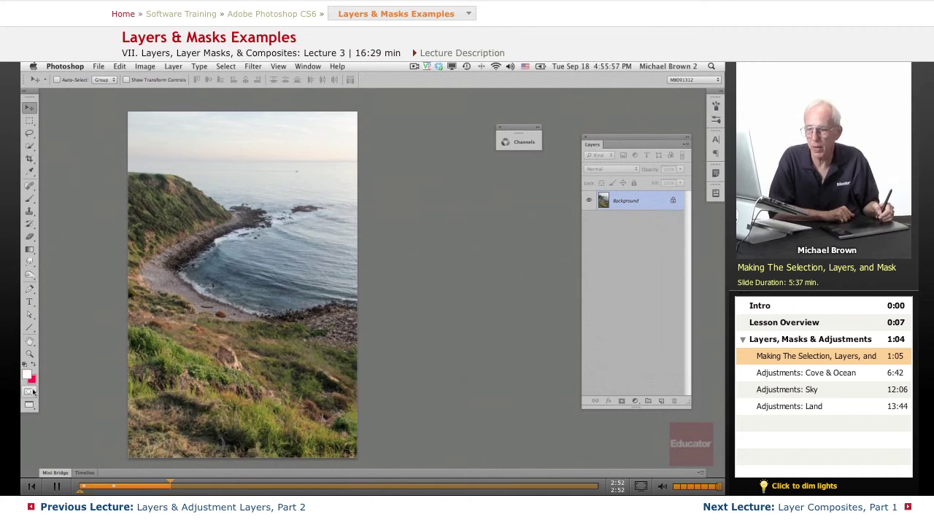
pyautogui.click(25, 365)
# Select the sky and ocean down to the cove's shoreline with the Quick Selection tool
pyautogui.click(29, 147)
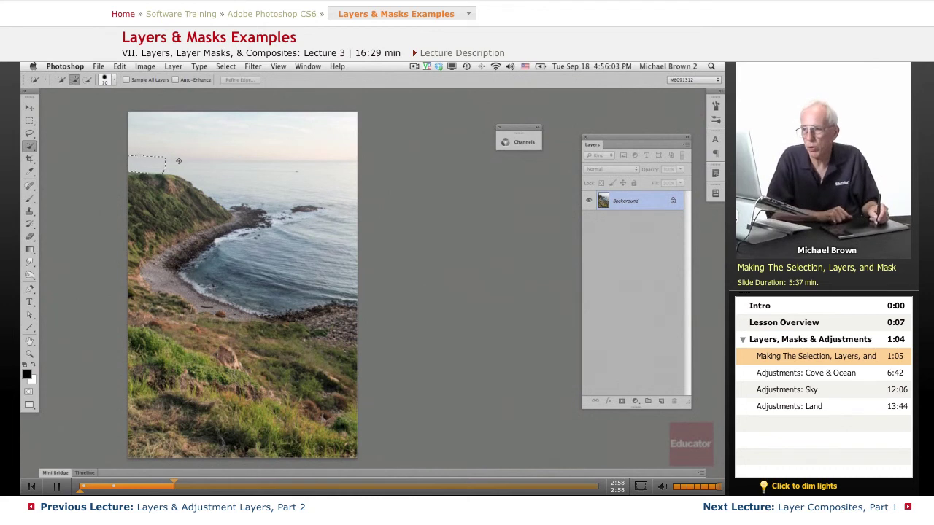
pyautogui.moveTo(275, 216)
pyautogui.mouseDown()
pyautogui.moveTo(298, 208)
pyautogui.moveTo(219, 201)
pyautogui.mouseUp()
pyautogui.moveTo(219, 266)
pyautogui.mouseDown()
pyautogui.moveTo(287, 254)
pyautogui.moveTo(219, 259)
pyautogui.mouseUp()
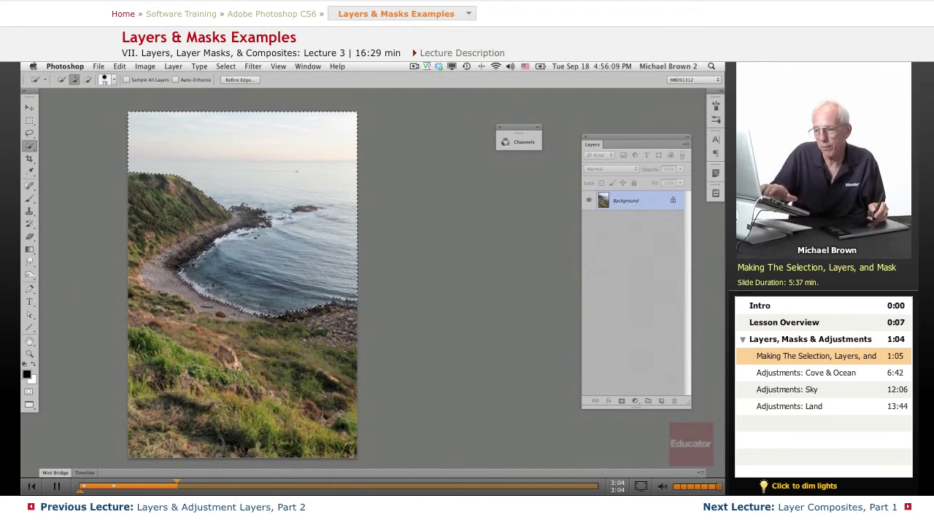
# Display the selection as a Quick Mask overlay and inspect its edge along the rocky shoreline
pyautogui.click(29, 393)
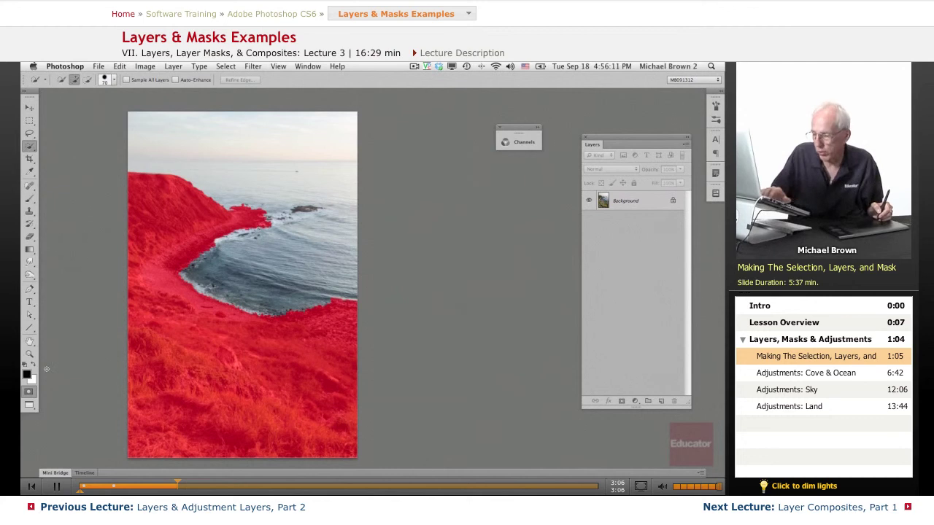
pyautogui.moveTo(248, 364); pyautogui.dragTo(319, 365)
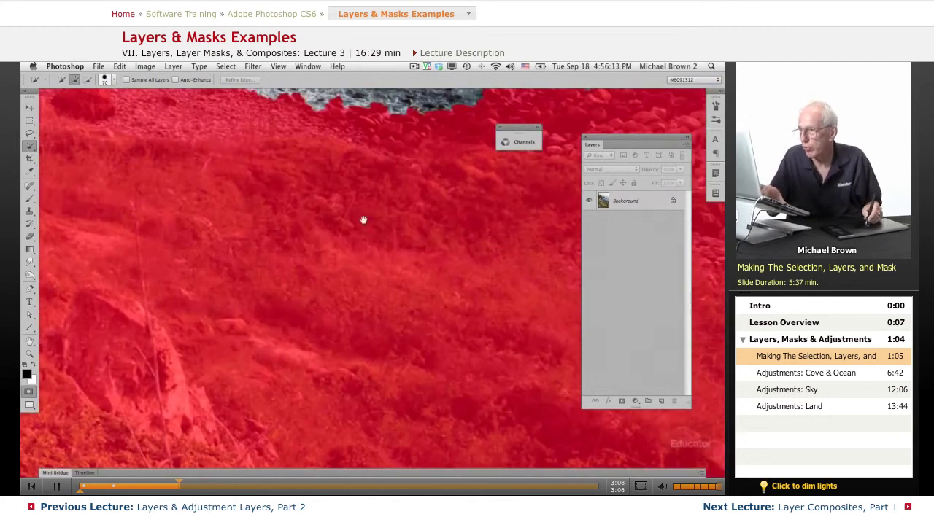
pyautogui.moveTo(364, 221)
pyautogui.mouseDown()
pyautogui.moveTo(235, 386)
pyautogui.moveTo(270, 365)
pyautogui.moveTo(392, 383)
pyautogui.mouseUp()
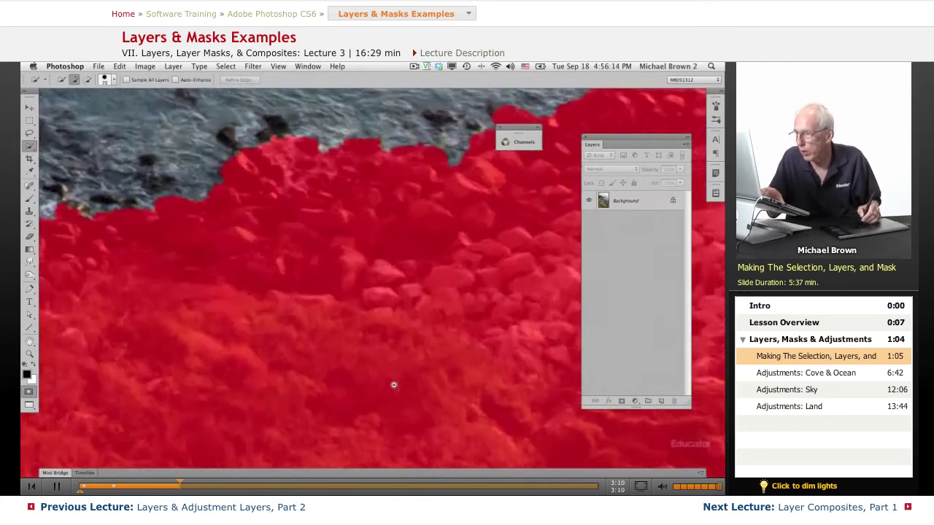
pyautogui.scroll(5, 363, 297)
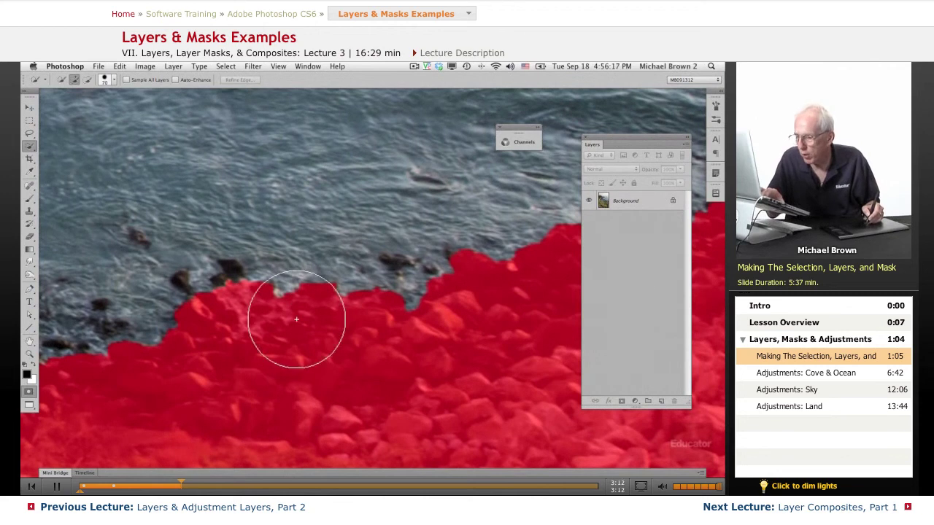
pyautogui.press('v')
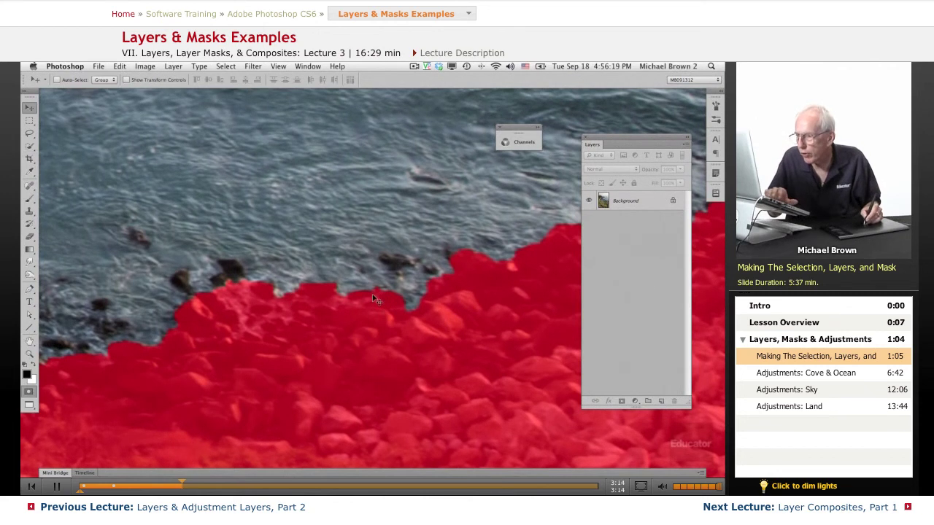
pyautogui.moveTo(491, 375); pyautogui.dragTo(125, 392)
# Reduce the Quick Mask overlay's opacity in its options and show the mask again
pyautogui.doubleClick(29, 393)
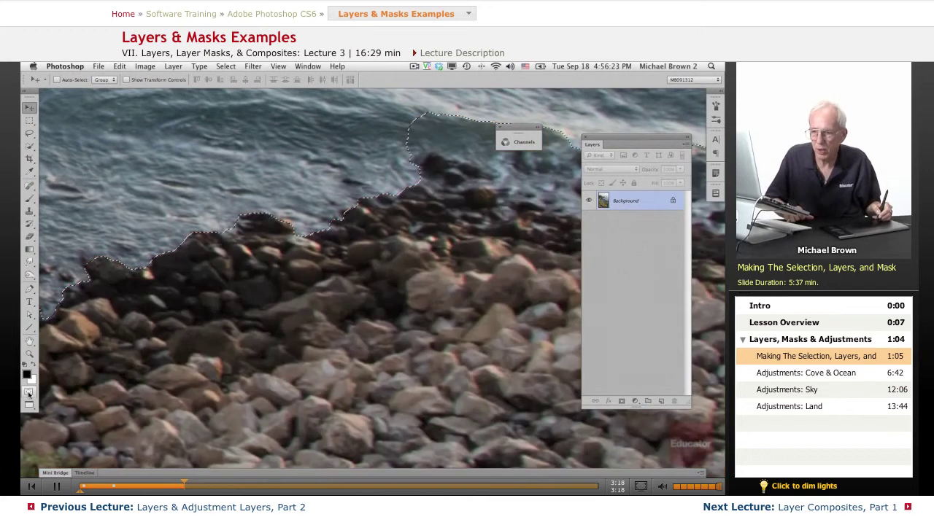
pyautogui.moveTo(597, 265); pyautogui.dragTo(588, 265)
pyautogui.click(676, 210)
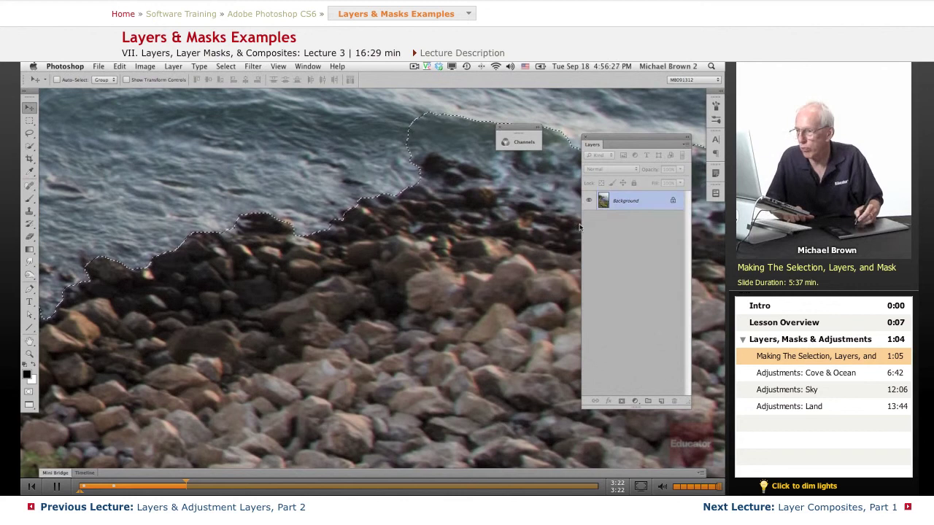
pyautogui.click(29, 393)
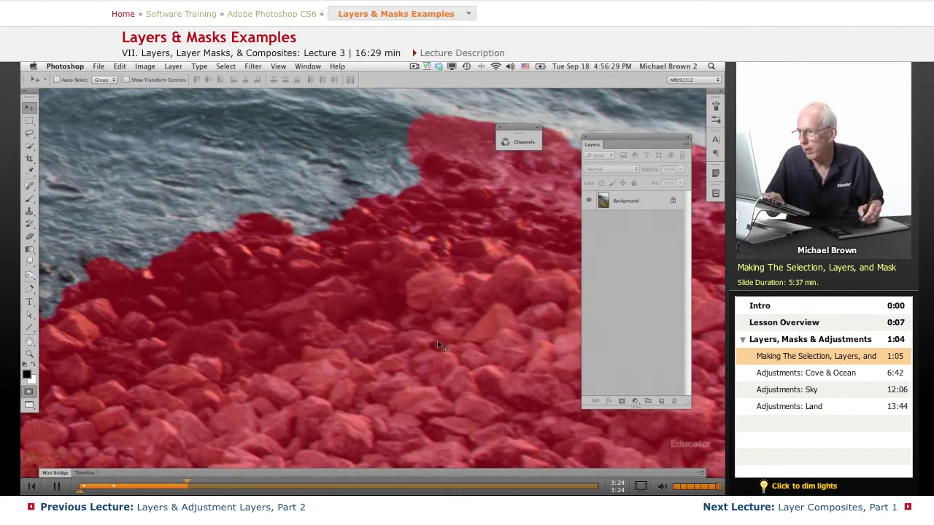
# Paint white with a 35 px brush to remove the mask from the water above the rocks at the photo's edge
pyautogui.moveTo(459, 329); pyautogui.dragTo(173, 396)
pyautogui.moveTo(221, 297); pyautogui.dragTo(230, 323)
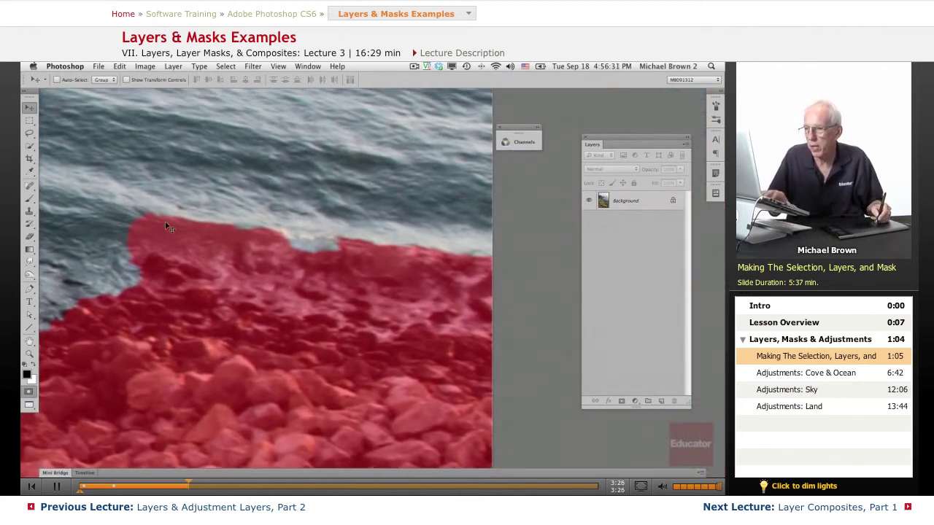
pyautogui.click(30, 200)
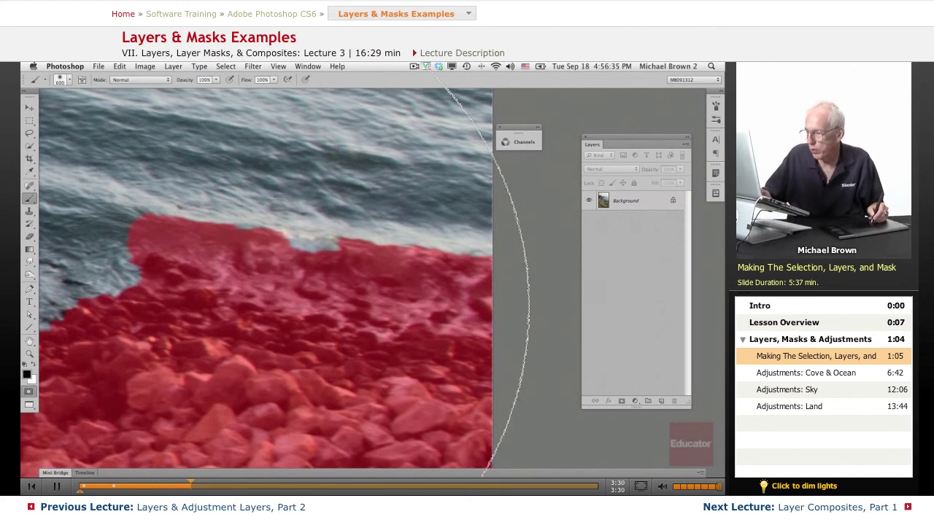
pyautogui.press('[')
pyautogui.press('[')
pyautogui.press('[')
pyautogui.press('[')
pyautogui.press('[')
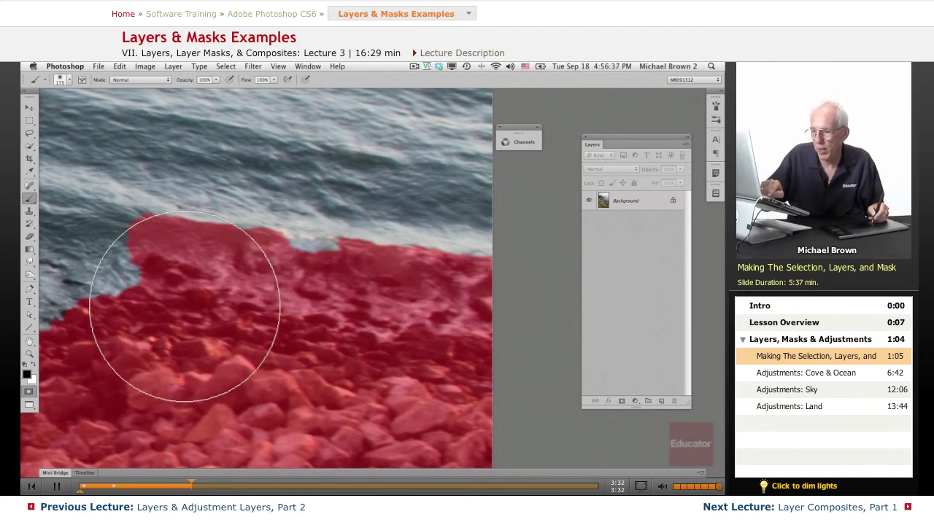
pyautogui.press('x')
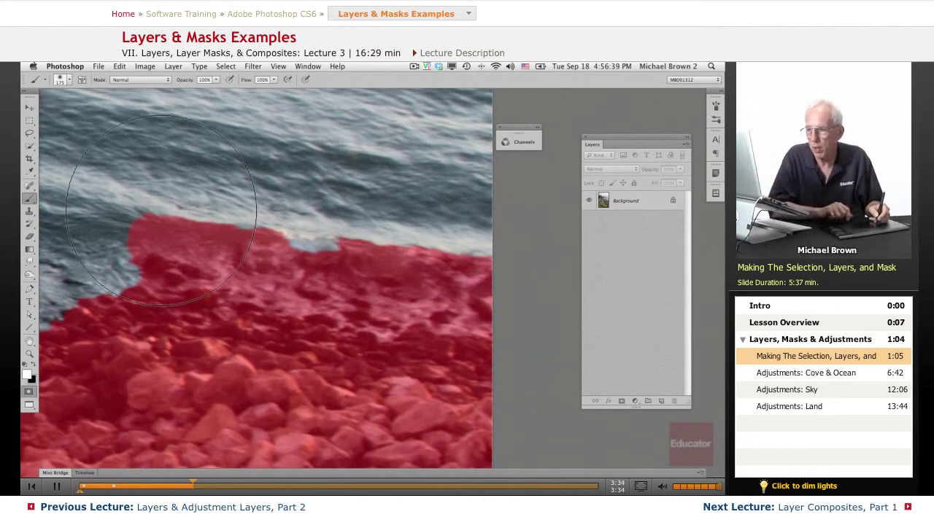
pyautogui.press('[')
pyautogui.press('[')
pyautogui.press('[')
pyautogui.press('[')
pyautogui.press('[')
pyautogui.press('[')
pyautogui.press('[')
pyautogui.press('[')
pyautogui.press('[')
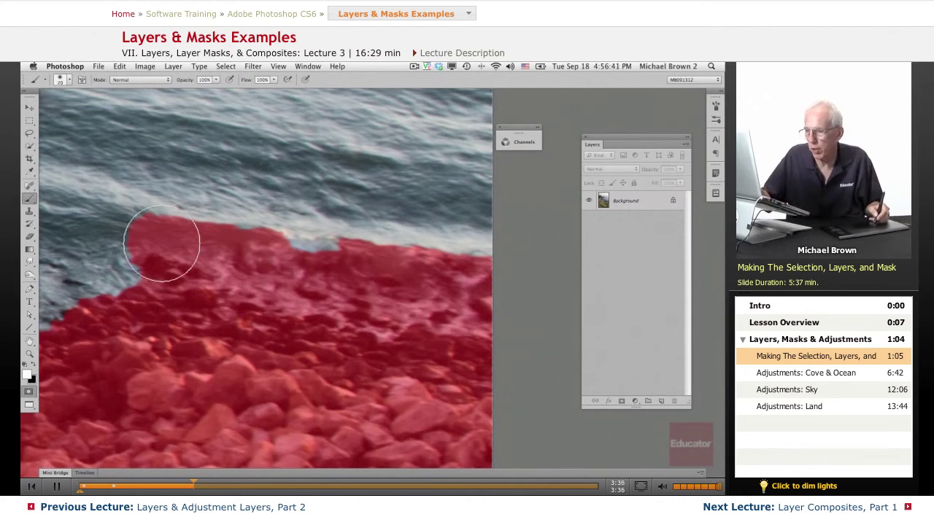
pyautogui.press('[')
pyautogui.moveTo(158, 242)
pyautogui.mouseDown()
pyautogui.moveTo(138, 230)
pyautogui.moveTo(192, 240)
pyautogui.moveTo(137, 234)
pyautogui.moveTo(219, 264)
pyautogui.moveTo(213, 229)
pyautogui.moveTo(282, 243)
pyautogui.moveTo(243, 243)
pyautogui.moveTo(233, 254)
pyautogui.moveTo(276, 290)
pyautogui.moveTo(309, 273)
pyautogui.moveTo(293, 300)
pyautogui.moveTo(413, 311)
pyautogui.moveTo(414, 299)
pyautogui.moveTo(301, 270)
pyautogui.moveTo(293, 259)
pyautogui.moveTo(310, 245)
pyautogui.moveTo(460, 269)
pyautogui.moveTo(483, 255)
pyautogui.moveTo(434, 313)
pyautogui.moveTo(488, 328)
pyautogui.moveTo(391, 306)
pyautogui.mouseUp()
pyautogui.moveTo(176, 261)
pyautogui.mouseDown()
pyautogui.moveTo(202, 267)
pyautogui.moveTo(160, 278)
pyautogui.moveTo(175, 263)
pyautogui.moveTo(120, 225)
pyautogui.mouseUp()
# Paint white along the cove's shoreline to clear the mask from the small rocks and foam at the water's edge
pyautogui.moveTo(102, 322)
pyautogui.mouseDown()
pyautogui.moveTo(379, 306)
pyautogui.moveTo(156, 369)
pyautogui.moveTo(416, 267)
pyautogui.mouseUp()
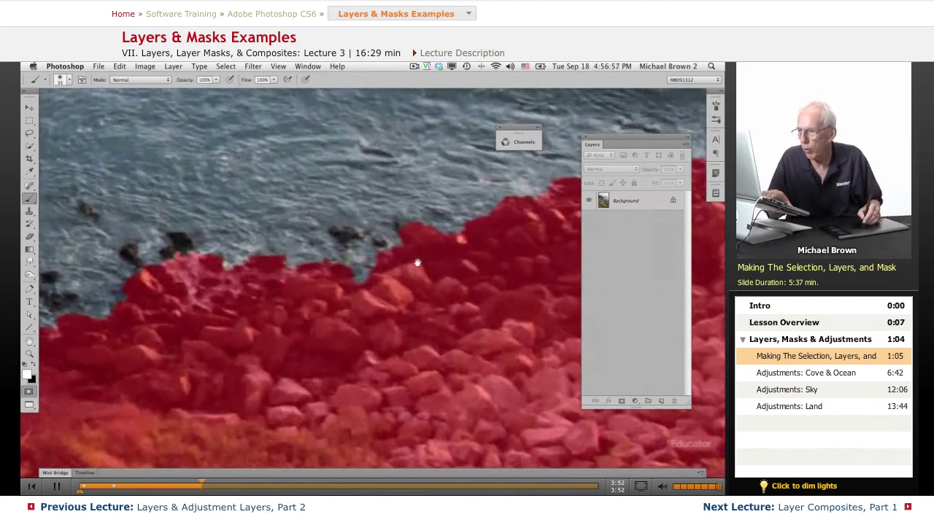
pyautogui.moveTo(188, 262)
pyautogui.mouseDown()
pyautogui.moveTo(232, 278)
pyautogui.moveTo(219, 271)
pyautogui.moveTo(267, 264)
pyautogui.mouseUp()
pyautogui.moveTo(292, 212)
pyautogui.mouseDown()
pyautogui.moveTo(477, 262)
pyautogui.moveTo(444, 267)
pyautogui.moveTo(418, 374)
pyautogui.moveTo(273, 271)
pyautogui.moveTo(404, 307)
pyautogui.moveTo(241, 178)
pyautogui.moveTo(255, 283)
pyautogui.mouseUp()
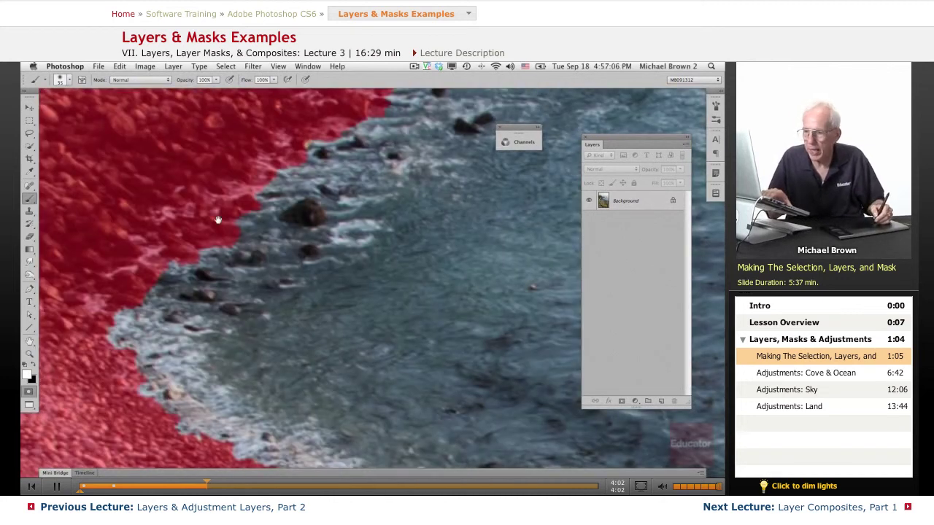
pyautogui.moveTo(217, 220); pyautogui.dragTo(263, 354)
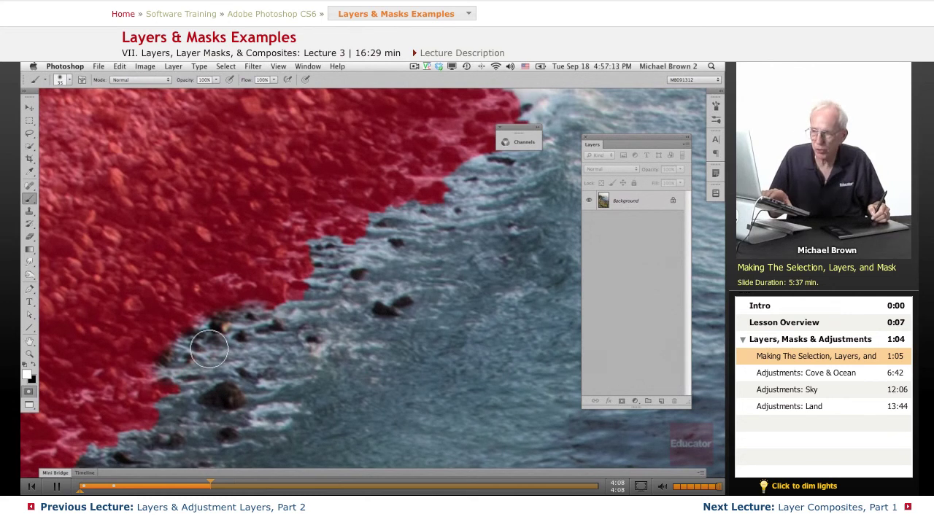
pyautogui.moveTo(378, 314); pyautogui.dragTo(286, 315)
pyautogui.moveTo(360, 264)
pyautogui.mouseDown()
pyautogui.moveTo(301, 294)
pyautogui.moveTo(288, 271)
pyautogui.moveTo(316, 248)
pyautogui.moveTo(337, 241)
pyautogui.moveTo(359, 264)
pyautogui.moveTo(336, 273)
pyautogui.moveTo(358, 290)
pyautogui.moveTo(328, 292)
pyautogui.moveTo(336, 316)
pyautogui.moveTo(310, 278)
pyautogui.moveTo(348, 259)
pyautogui.moveTo(313, 288)
pyautogui.mouseUp()
# Refine the mask along the headland's rocks with a 20 px brush, clearing the strip of foam with white
pyautogui.press('[')
pyautogui.press('[')
pyautogui.press('[')
pyautogui.press('x')
pyautogui.moveTo(459, 261); pyautogui.dragTo(186, 348)
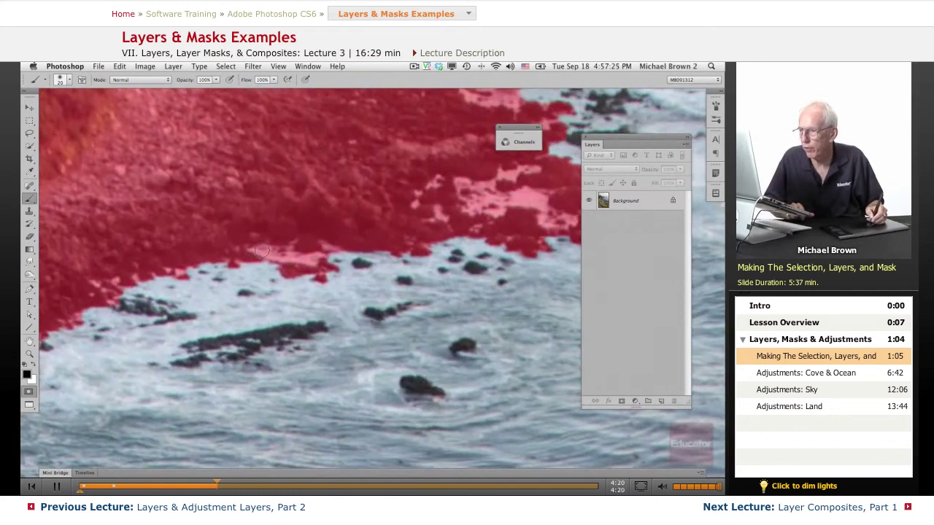
pyautogui.press('x')
pyautogui.moveTo(261, 252); pyautogui.dragTo(309, 258)
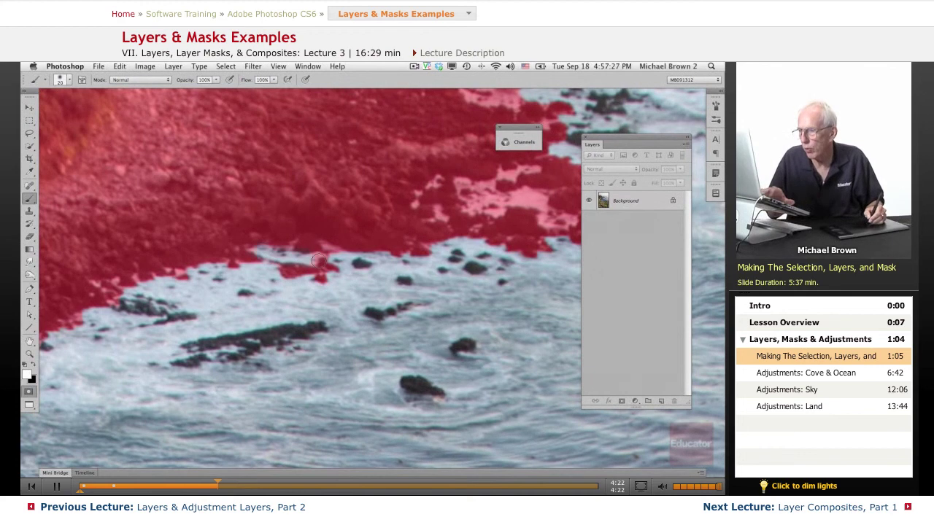
pyautogui.moveTo(504, 227)
pyautogui.mouseDown()
pyautogui.moveTo(329, 284)
pyautogui.moveTo(363, 282)
pyautogui.moveTo(339, 259)
pyautogui.moveTo(273, 252)
pyautogui.moveTo(318, 238)
pyautogui.moveTo(292, 162)
pyautogui.moveTo(321, 140)
pyautogui.moveTo(344, 137)
pyautogui.moveTo(166, 400)
pyautogui.mouseUp()
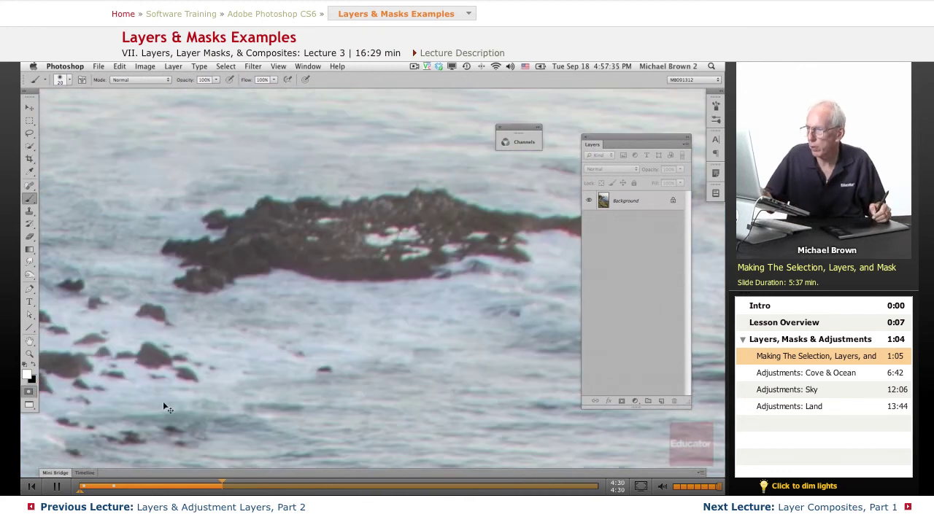
pyautogui.press('super+minus')
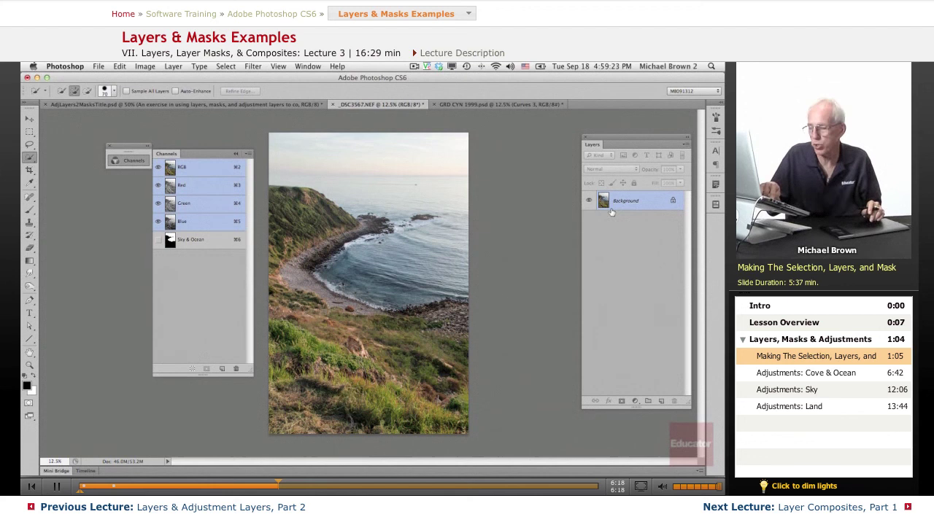
# Duplicate the Background layer onto a new layer
pyautogui.press('super+j')
pyautogui.click(686, 148)
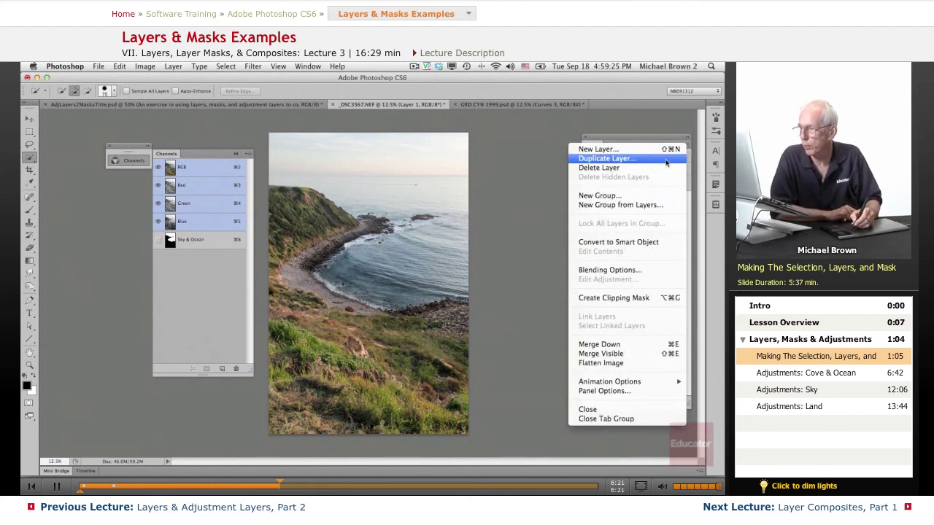
pyautogui.click(688, 129)
pyautogui.click(173, 67)
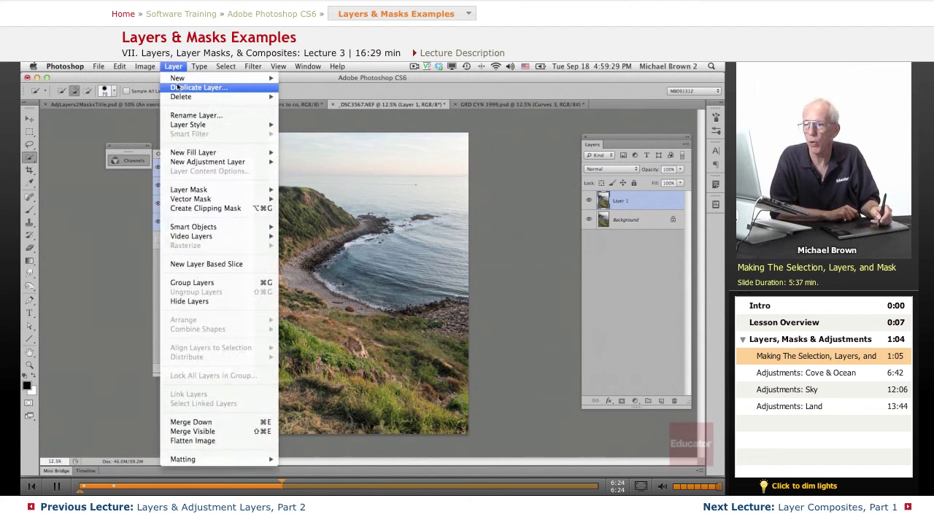
pyautogui.press('Escape')
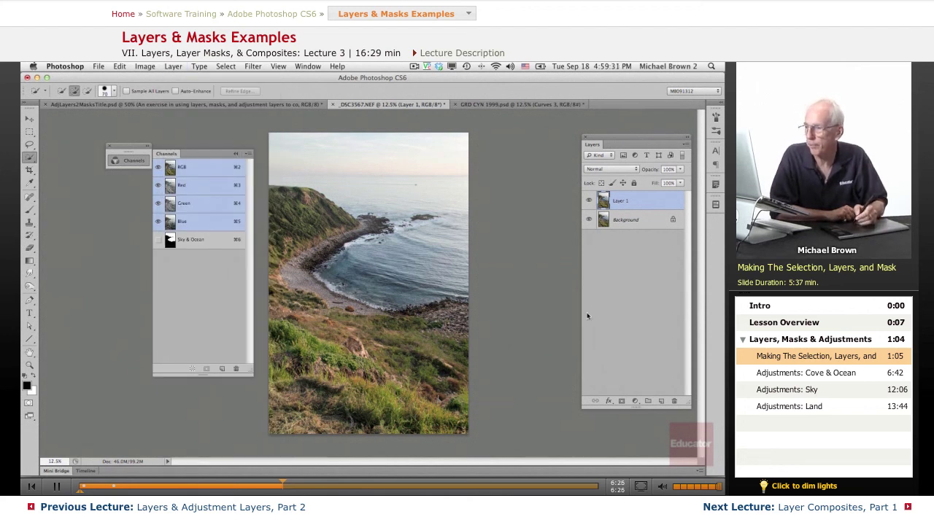